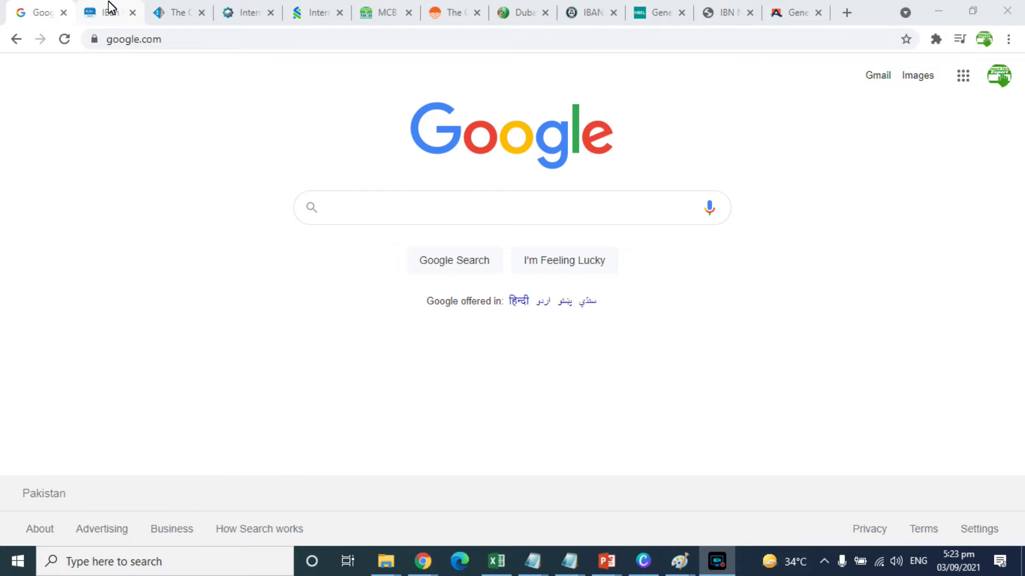
- Bring the UBL IBAN Converter tab to the front
{"action": "left_click", "coordinate": [107, 8]}
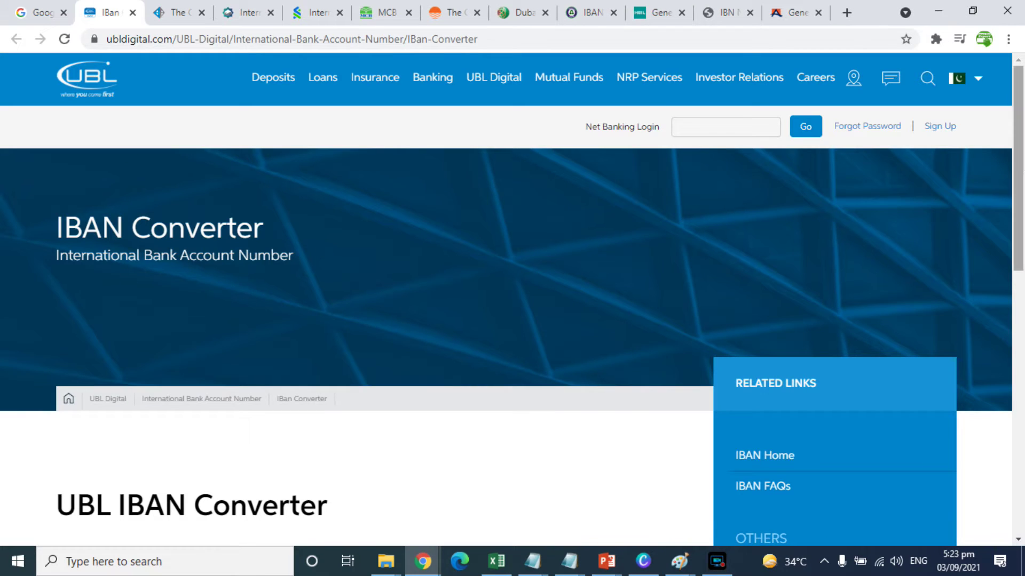
- In the UBL converter form, choose Generate IBAN and branch P N S Karsaz Karachi - 0620
{"action": "left_click_drag", "start_coordinate": [1021, 110], "coordinate": [1022, 254]}
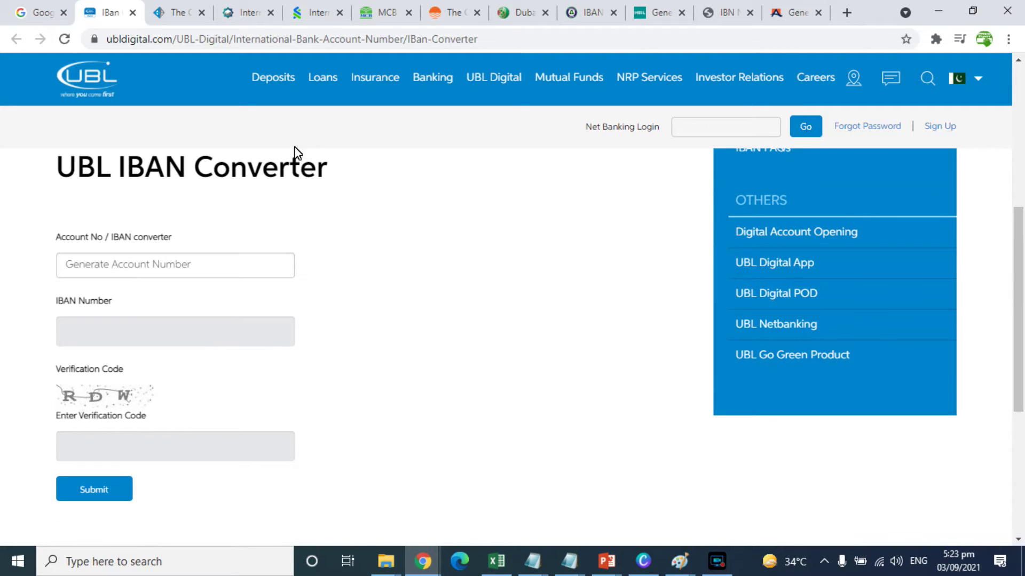
{"action": "left_click", "coordinate": [89, 267]}
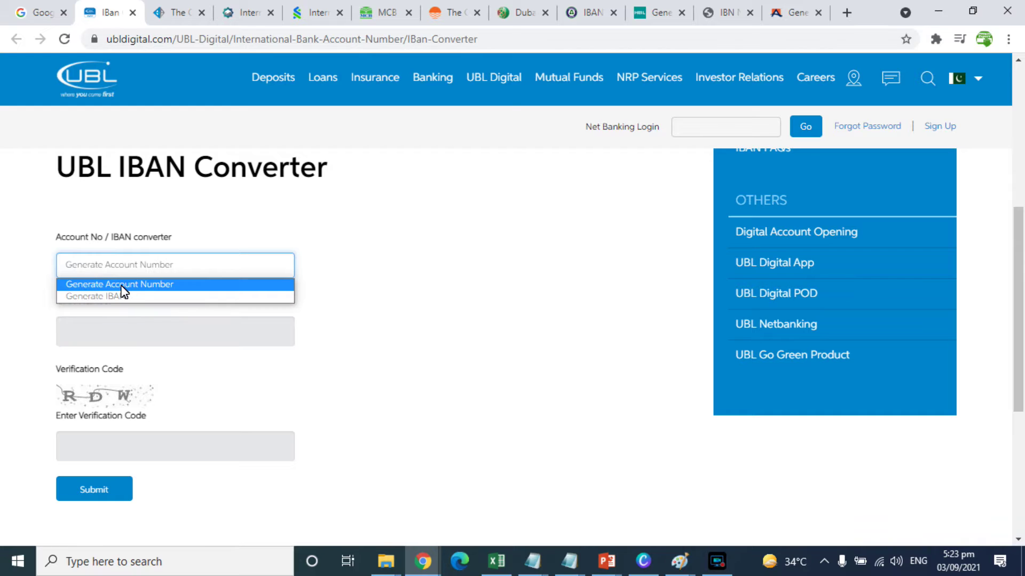
{"action": "left_click", "coordinate": [84, 298]}
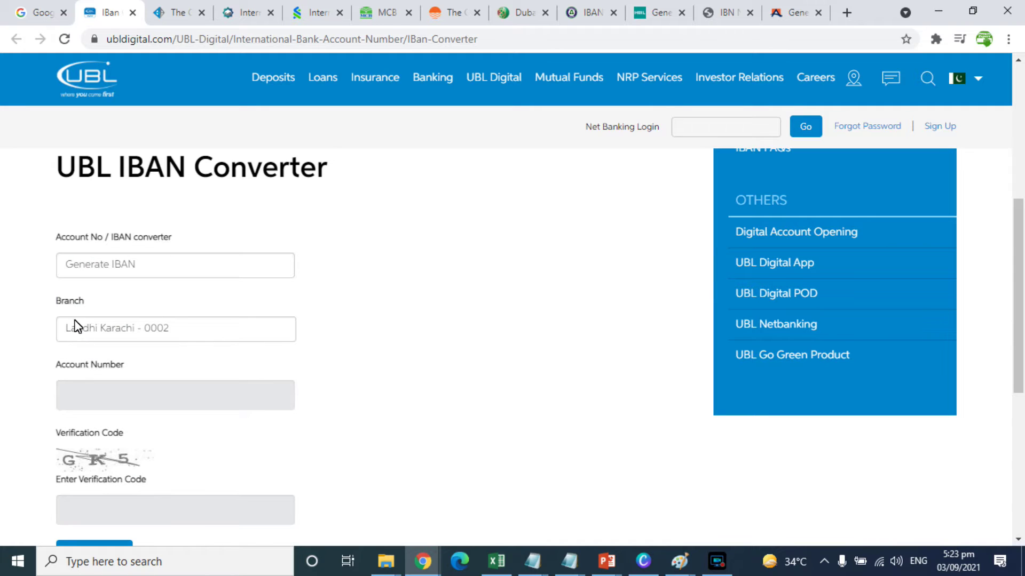
{"action": "left_click", "coordinate": [103, 334]}
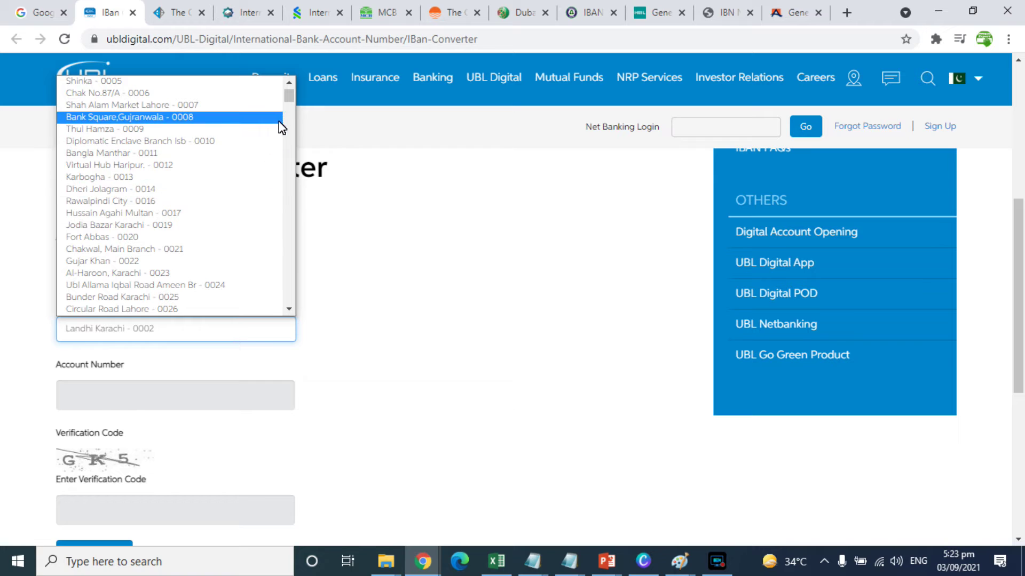
{"action": "left_click_drag", "start_coordinate": [290, 93], "coordinate": [289, 162]}
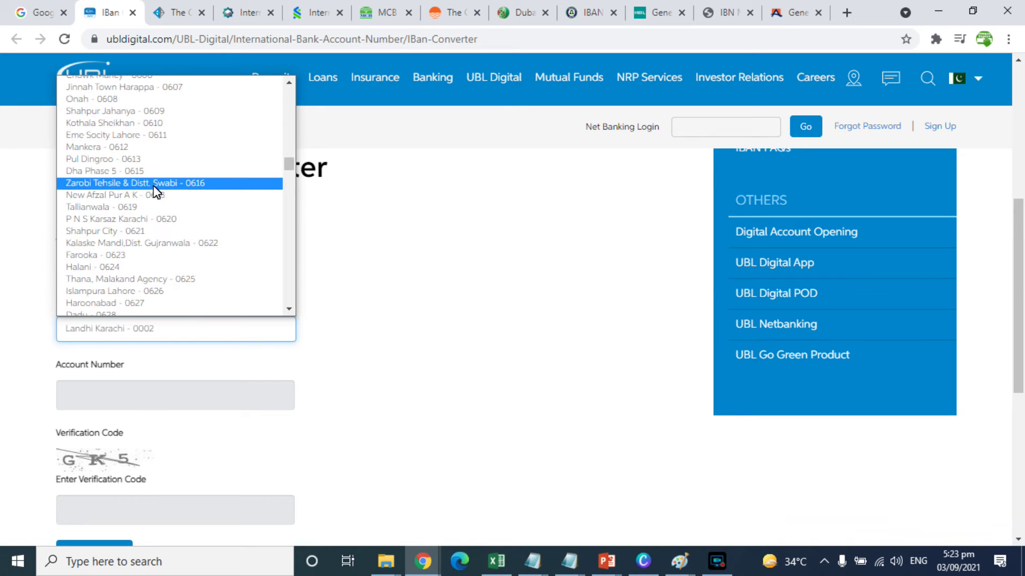
{"action": "left_click", "coordinate": [120, 219]}
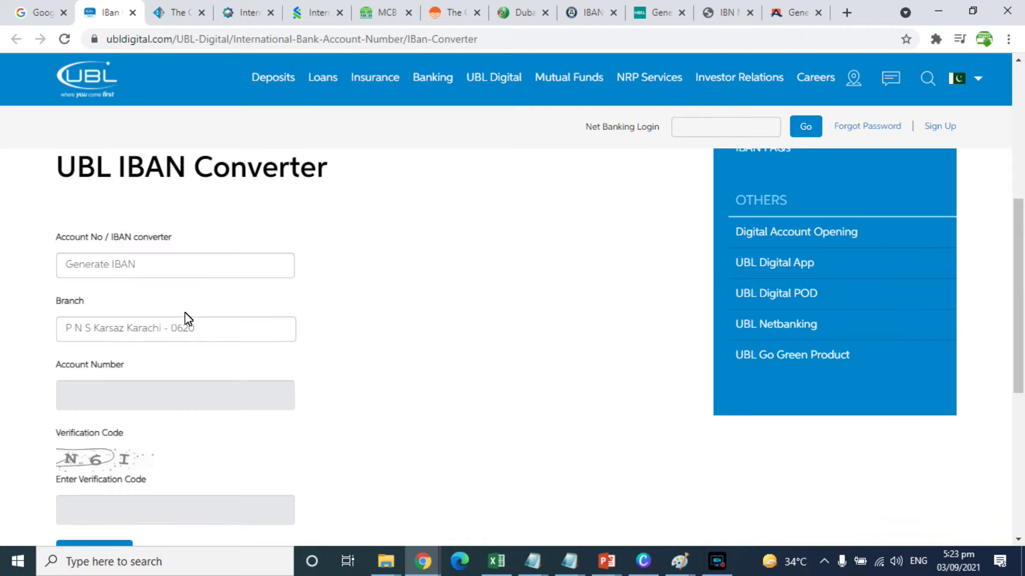
- Submit a sample account number with its captcha code and get the incorrect-information error
{"action": "scroll", "coordinate": [133, 279], "scroll_direction": "down", "scroll_amount": 3}
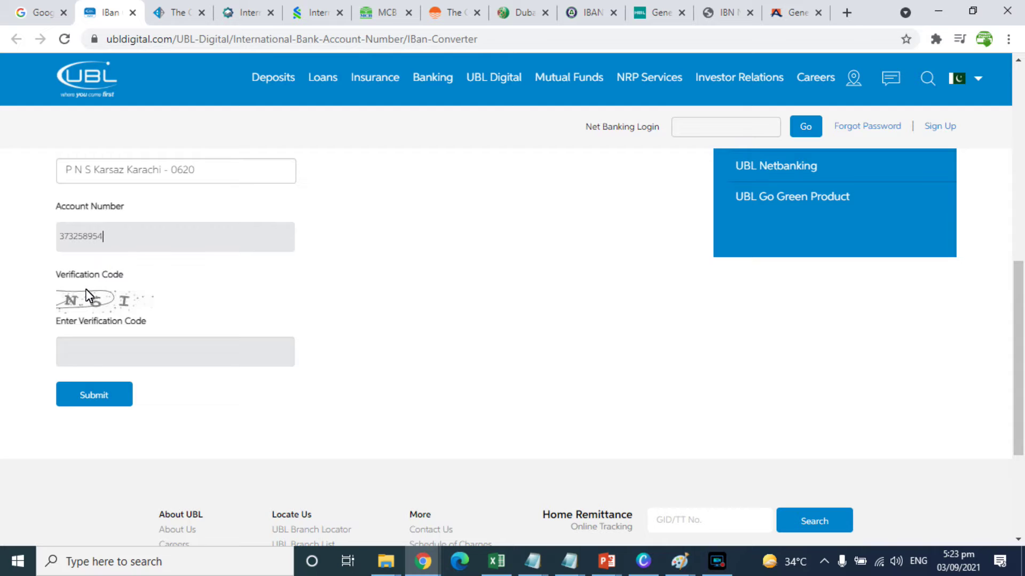
{"action": "type", "text": "N6I"}
{"action": "left_click", "coordinate": [105, 405]}
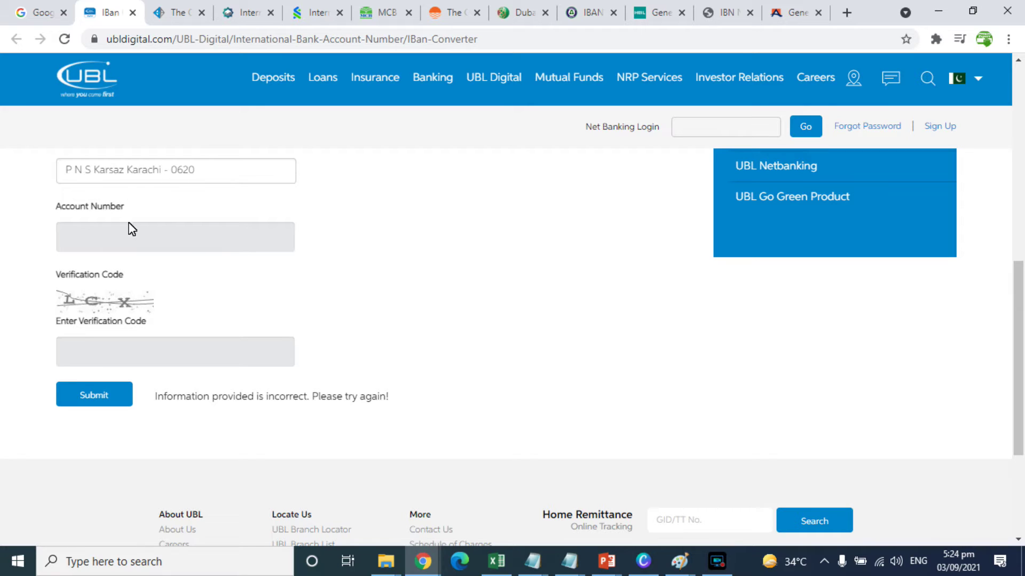
- Enter a different account number and a new captcha code, then resubmit
{"action": "left_click", "coordinate": [97, 238]}
{"action": "left_click", "coordinate": [92, 349]}
{"action": "type", "text": "LCX"}
{"action": "left_click", "coordinate": [88, 392]}
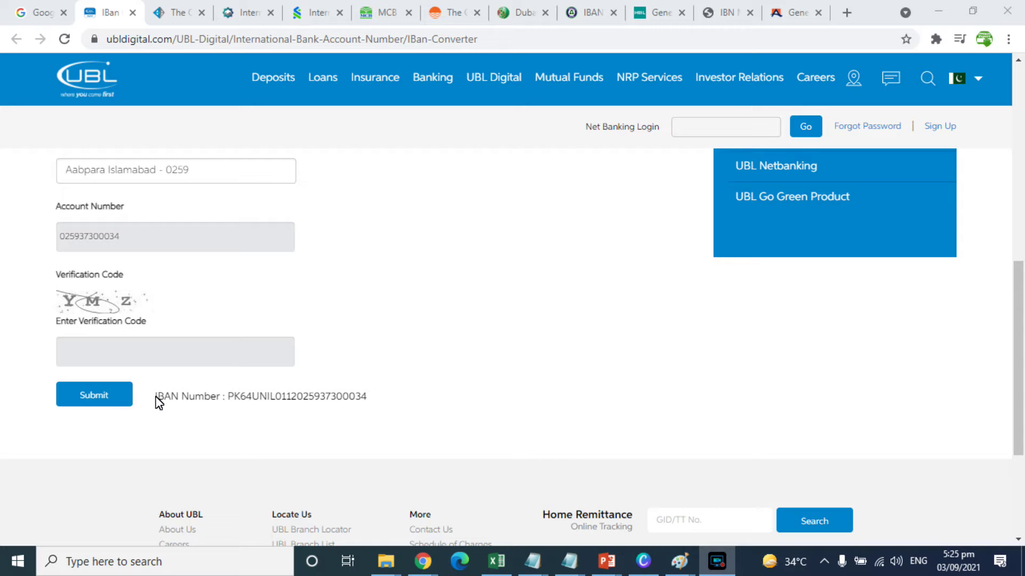
- Select the generated IBAN result and change the account number's last digit to 6
{"action": "left_click_drag", "start_coordinate": [155, 402], "coordinate": [388, 409]}
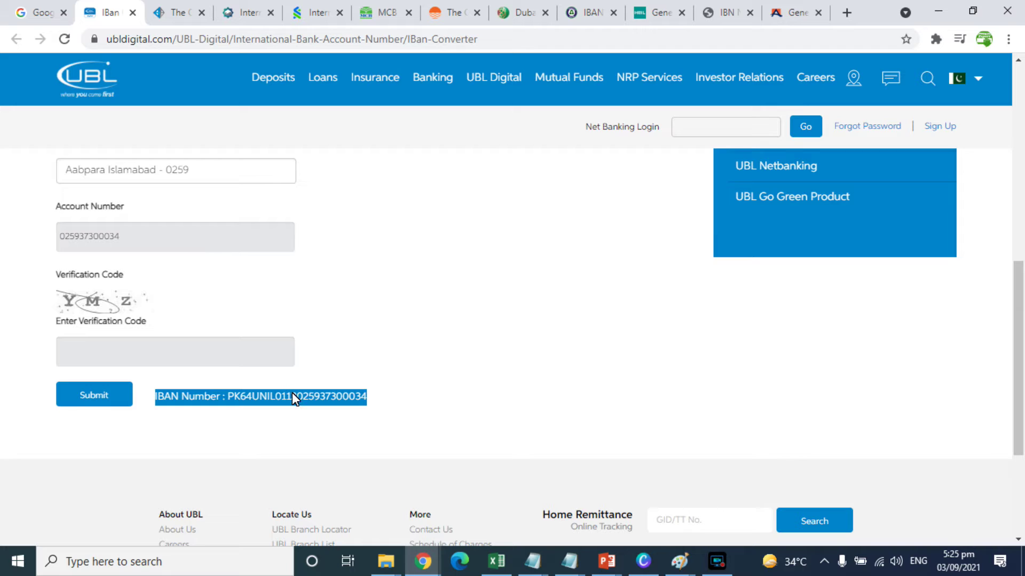
{"action": "left_click", "coordinate": [161, 233]}
{"action": "key", "text": "BackSpace"}
{"action": "type", "text": "6"}
- Resubmit the altered account with a new captcha code, getting the incorrect-information error
{"action": "left_click", "coordinate": [126, 353]}
{"action": "type", "text": "YMZ"}
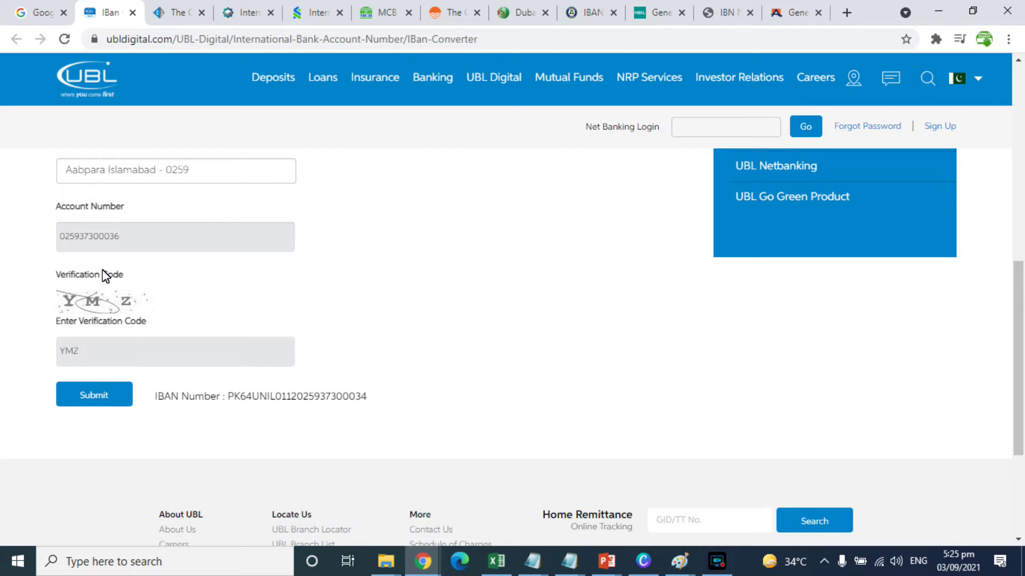
{"action": "left_click", "coordinate": [100, 391]}
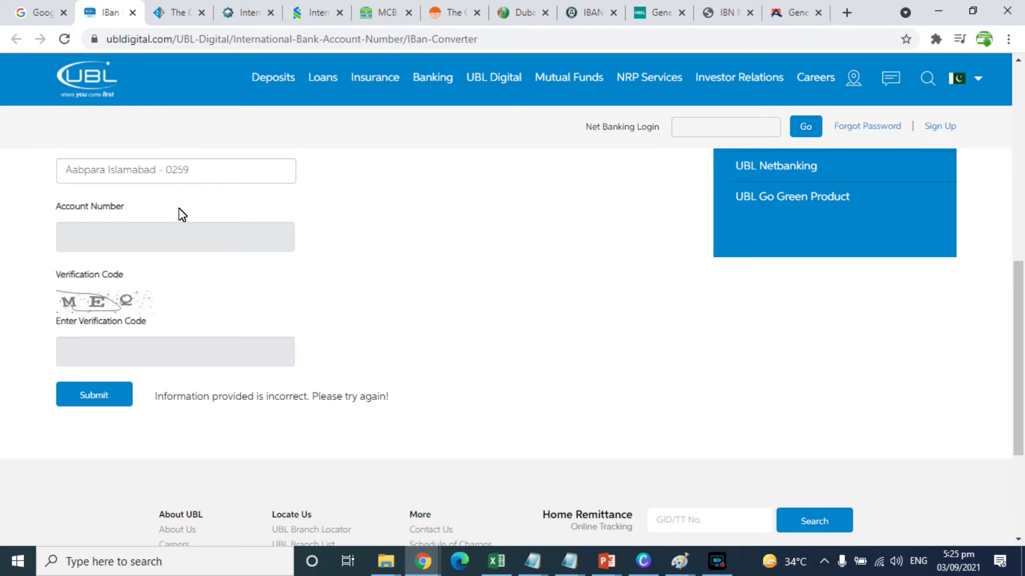
{"action": "left_click", "coordinate": [166, 12]}
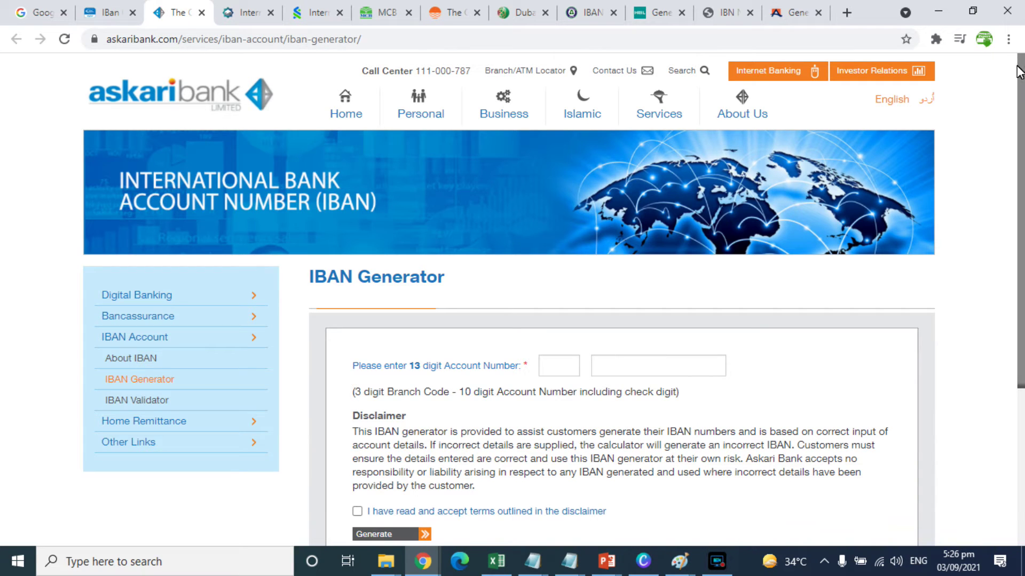
- Scroll to Askari Bank's IBAN Generator form and accept its disclaimer terms
{"action": "scroll", "coordinate": [1017, 66], "scroll_direction": "down", "scroll_amount": 3}
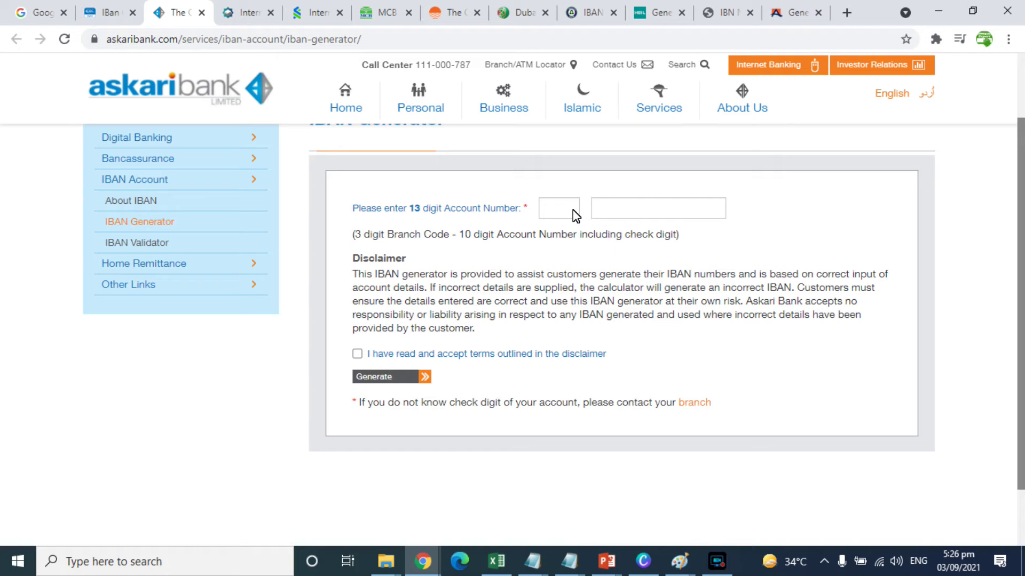
{"action": "left_click", "coordinate": [356, 355]}
- Browse Faysal Bank's IBAN calculator, scrolling through its account form and IBAN Format breakdown
{"action": "left_click", "coordinate": [246, 12]}
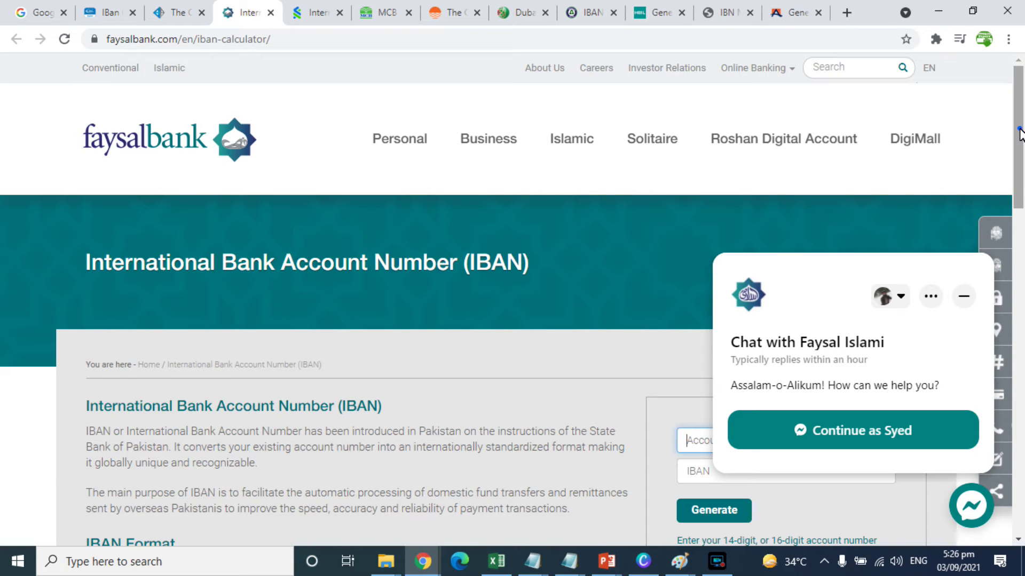
{"action": "left_click_drag", "start_coordinate": [1019, 132], "coordinate": [1019, 186]}
{"action": "left_click", "coordinate": [967, 298]}
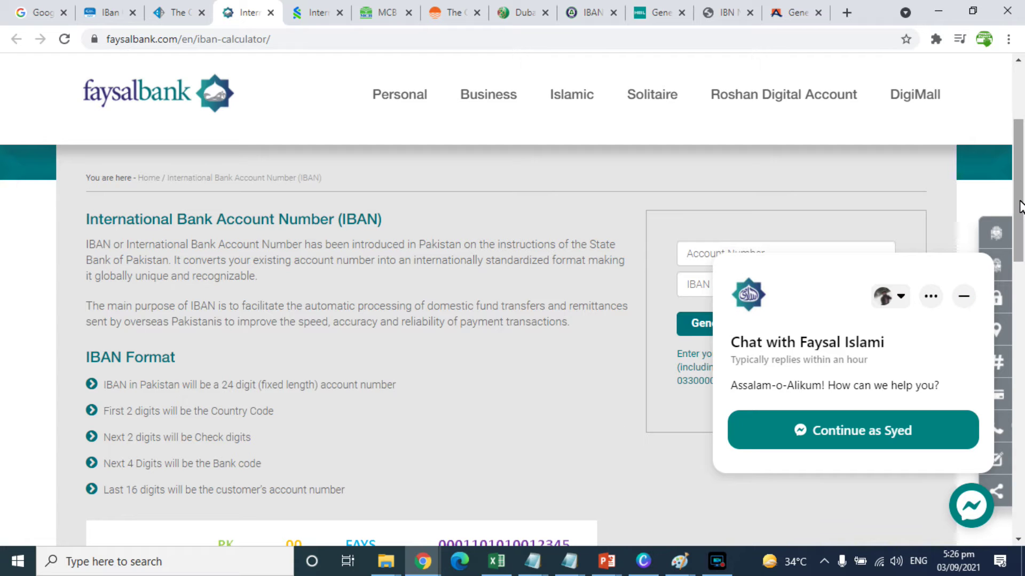
{"action": "scroll", "coordinate": [1019, 208], "scroll_direction": "down", "scroll_amount": 1}
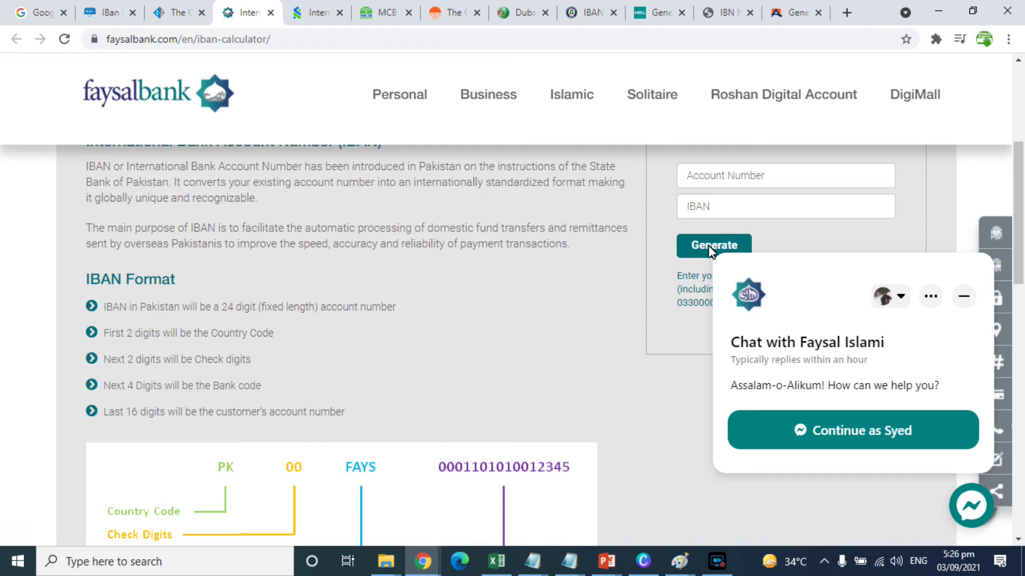
{"action": "left_click_drag", "start_coordinate": [1019, 255], "coordinate": [1017, 306]}
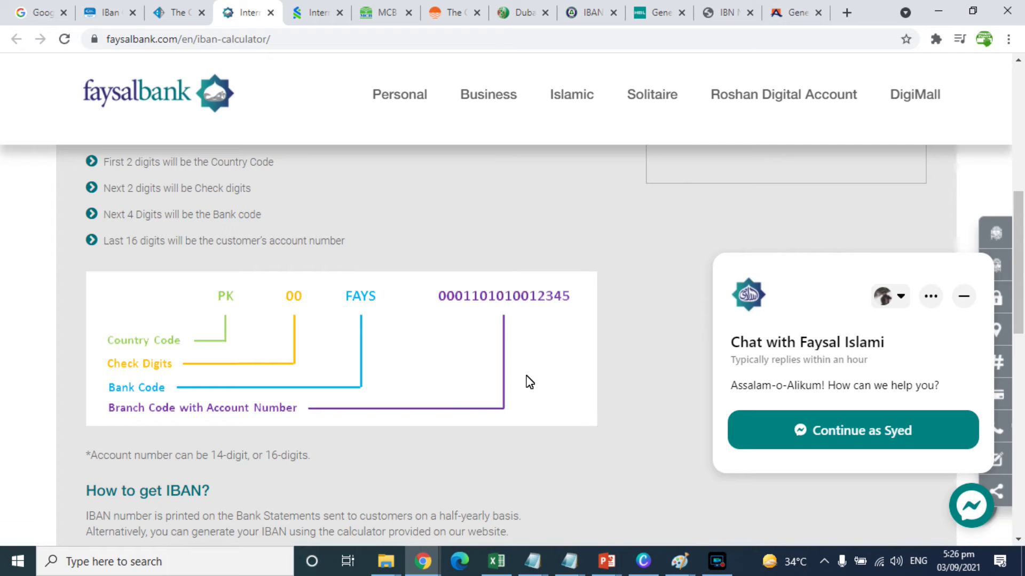
{"action": "left_click_drag", "start_coordinate": [1019, 288], "coordinate": [1007, 234]}
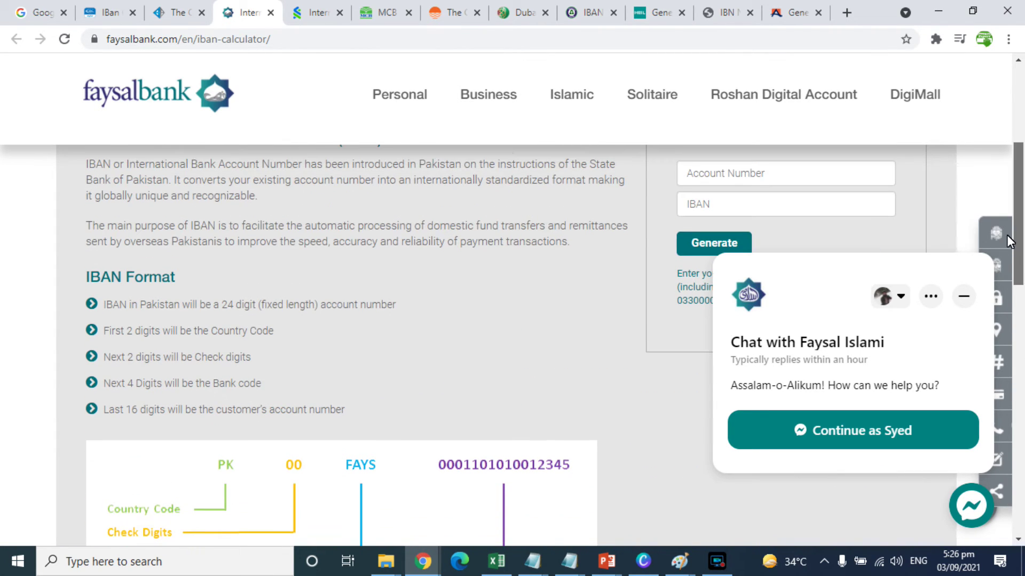
{"action": "left_click", "coordinate": [312, 7]}
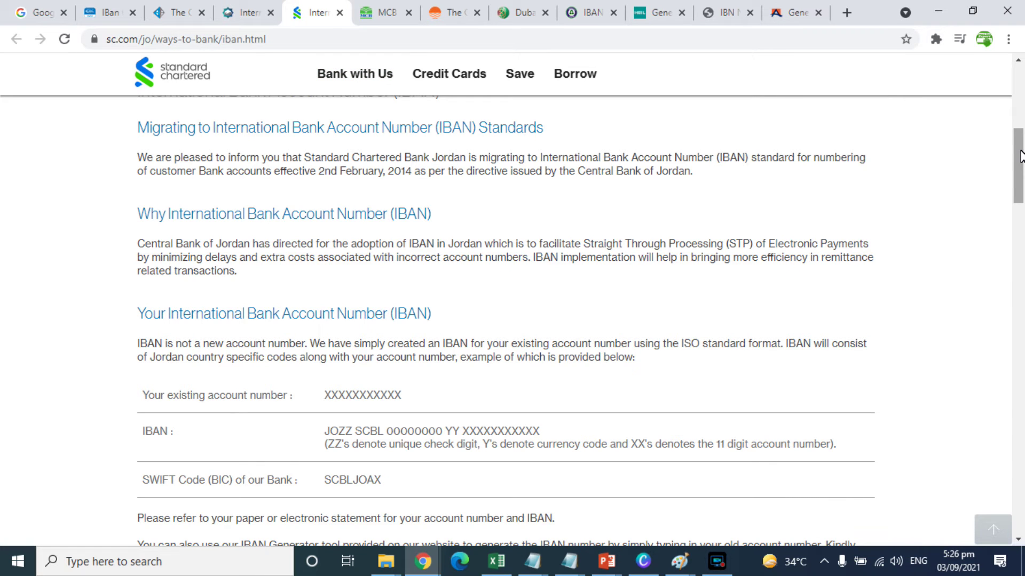
- Scroll the Standard Chartered Jordan IBAN page down to its Bank Code Finder box
{"action": "left_click_drag", "start_coordinate": [1020, 156], "coordinate": [1020, 164]}
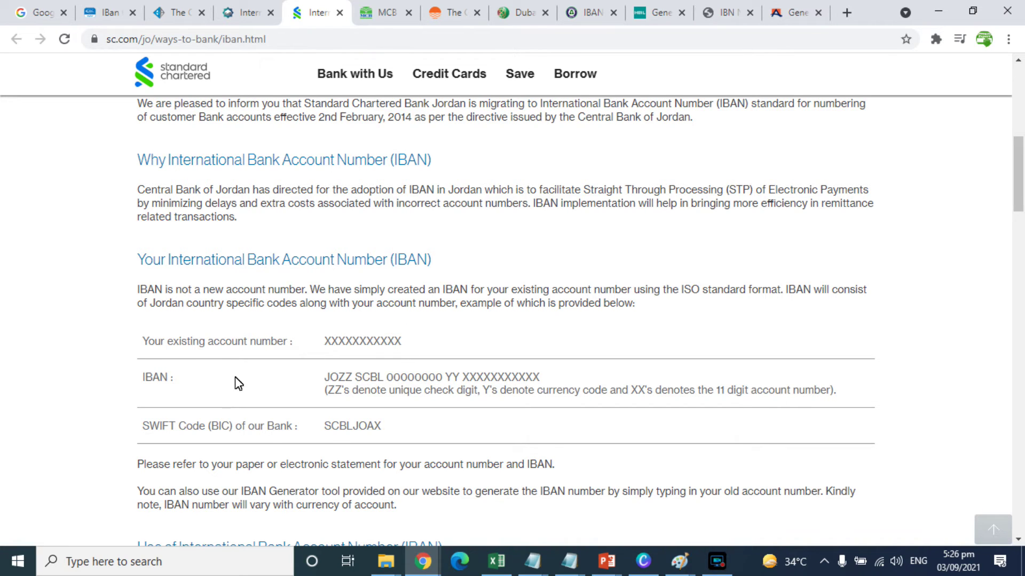
{"action": "left_click_drag", "start_coordinate": [1020, 205], "coordinate": [1013, 391]}
{"action": "mouse_move", "coordinate": [544, 87]}
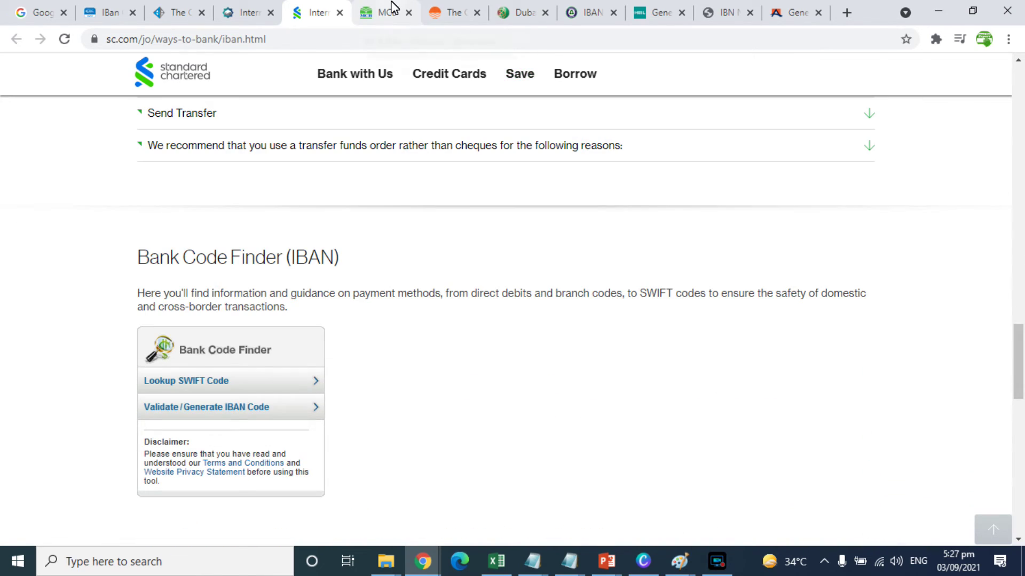
- View MCB Bank's IBAN page explaining the 24-character IBAN with its example breakdown
{"action": "left_click", "coordinate": [390, 9]}
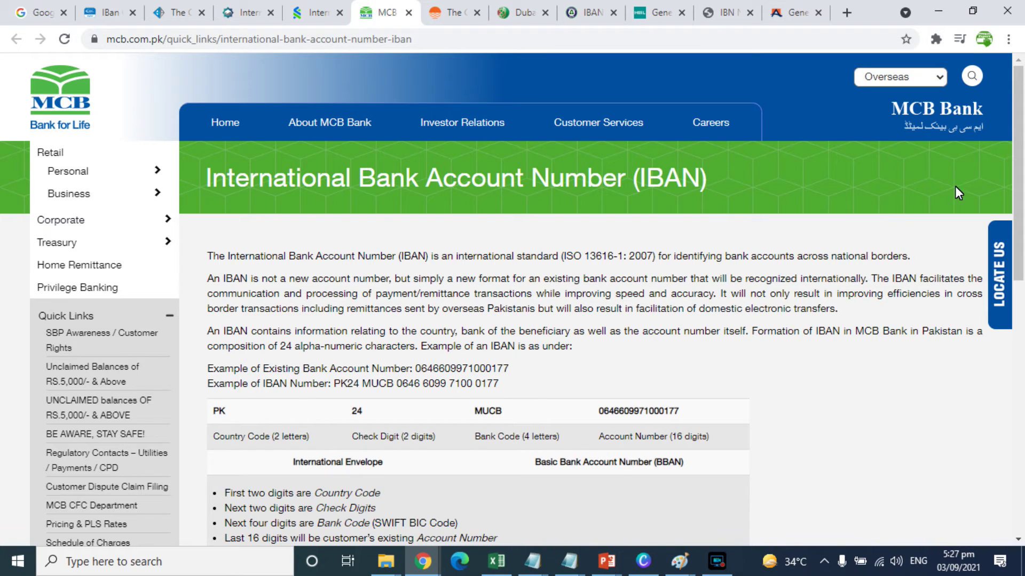
{"action": "left_click_drag", "start_coordinate": [1020, 127], "coordinate": [1017, 181]}
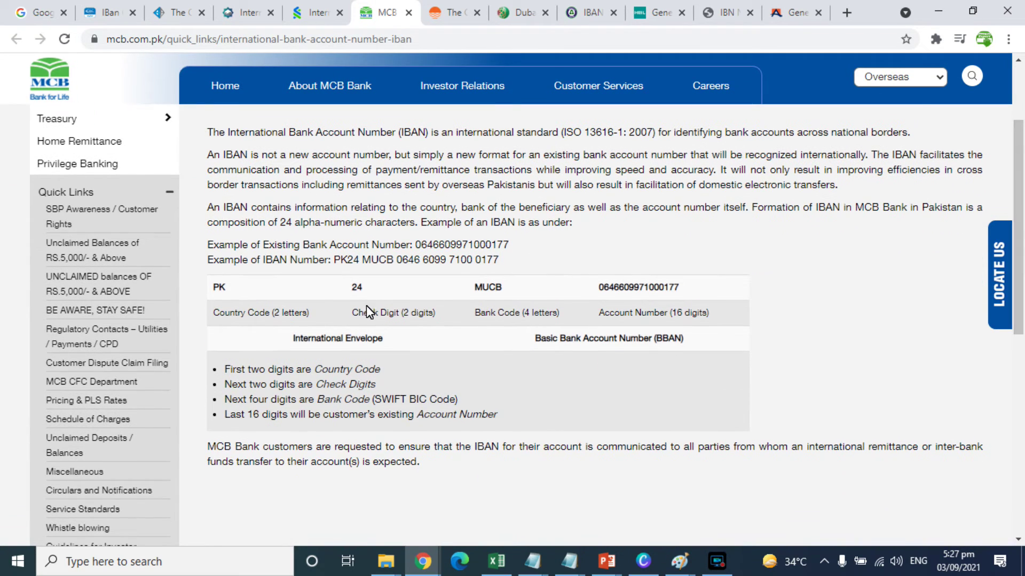
{"action": "left_click_drag", "start_coordinate": [1020, 234], "coordinate": [1021, 176]}
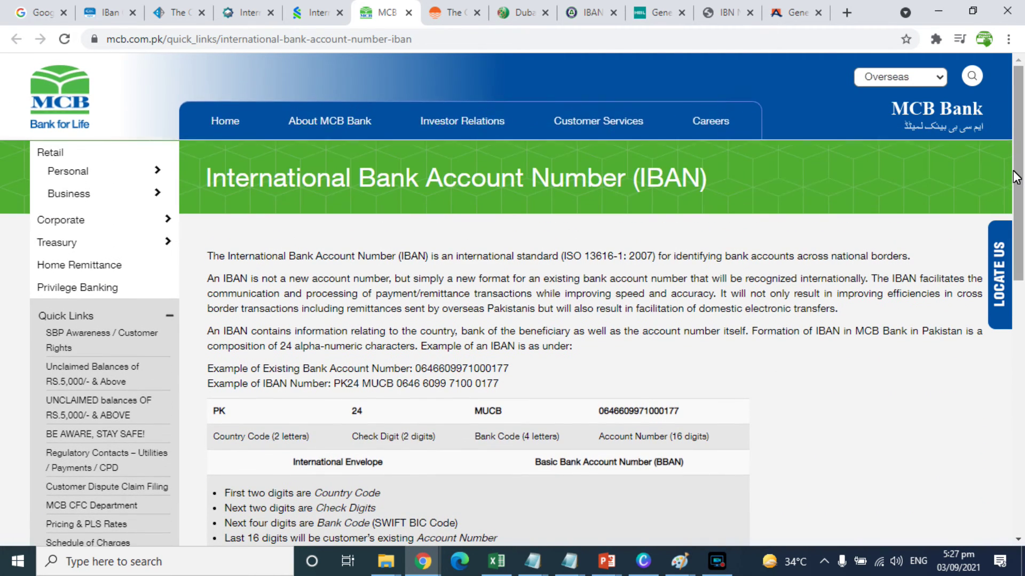
{"action": "left_click", "coordinate": [454, 8]}
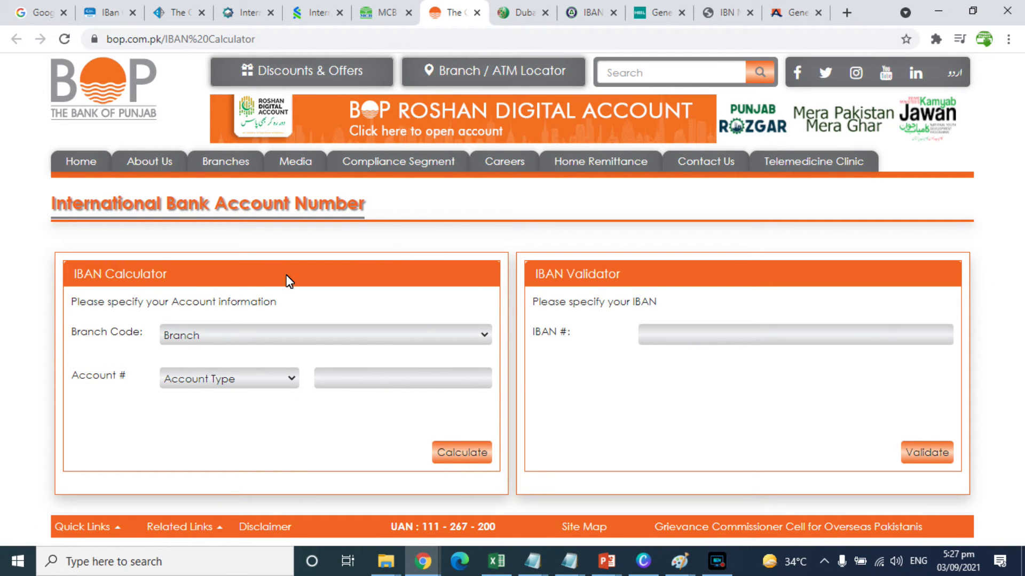
- Calculate a Bank of Punjab IBAN for branch 0014 Gul-e-Akra with a sample account, rejected as invalid
{"action": "left_click", "coordinate": [222, 334]}
{"action": "left_click", "coordinate": [226, 235]}
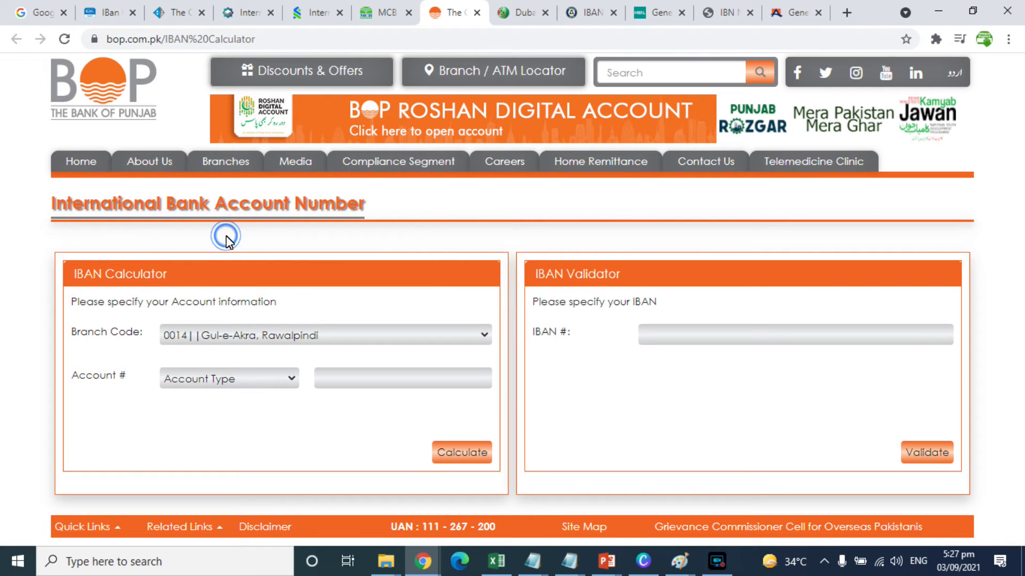
{"action": "left_click", "coordinate": [245, 379]}
{"action": "left_click", "coordinate": [224, 296]}
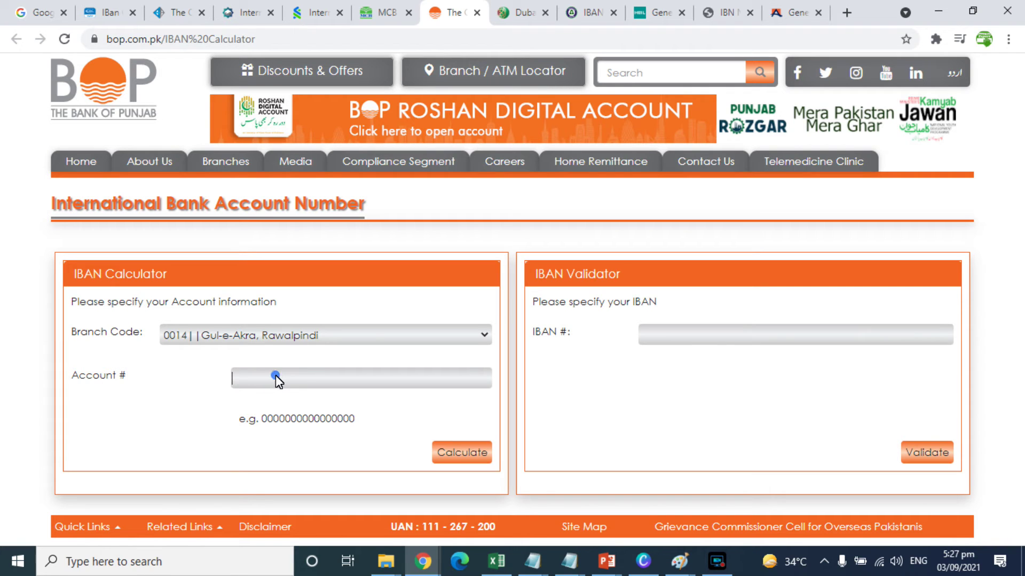
{"action": "left_click", "coordinate": [467, 453]}
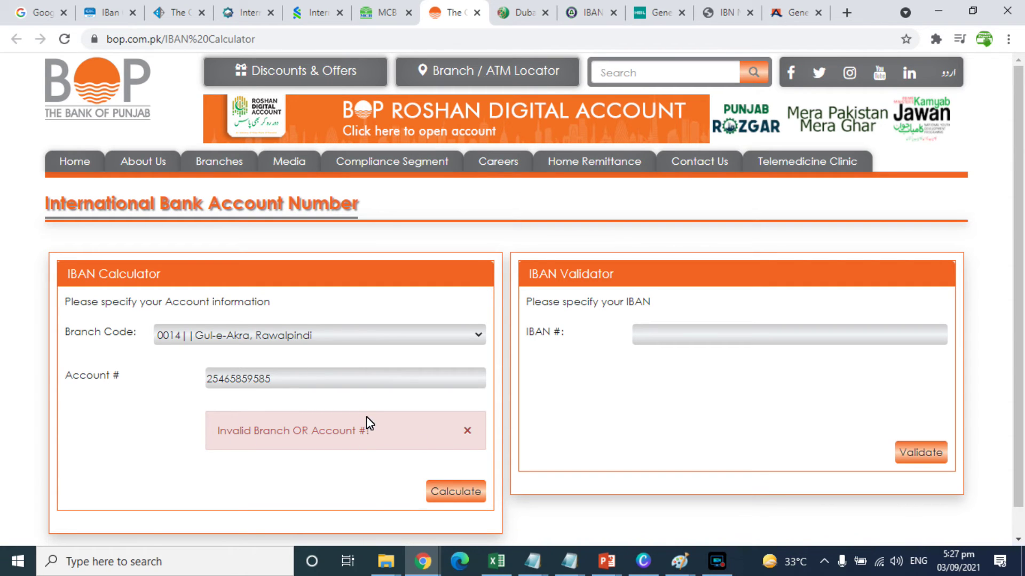
{"action": "left_click", "coordinate": [511, 8]}
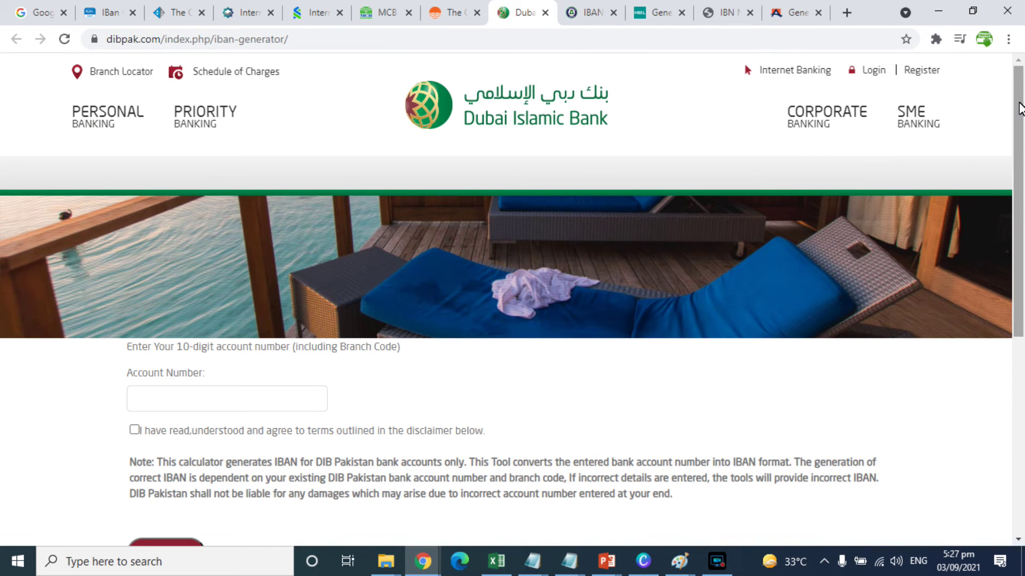
- Accept the disclaimer on Dubai Islamic Bank's IBAN generator, leaving the account field empty
{"action": "left_click_drag", "start_coordinate": [1020, 112], "coordinate": [1006, 210]}
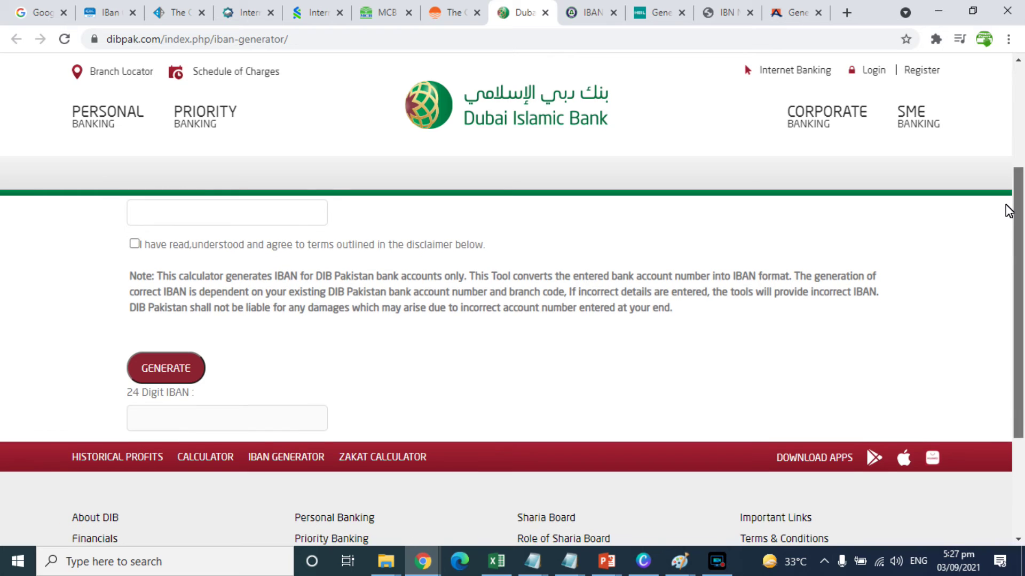
{"action": "scroll", "coordinate": [1020, 255], "scroll_direction": "up", "scroll_amount": 2}
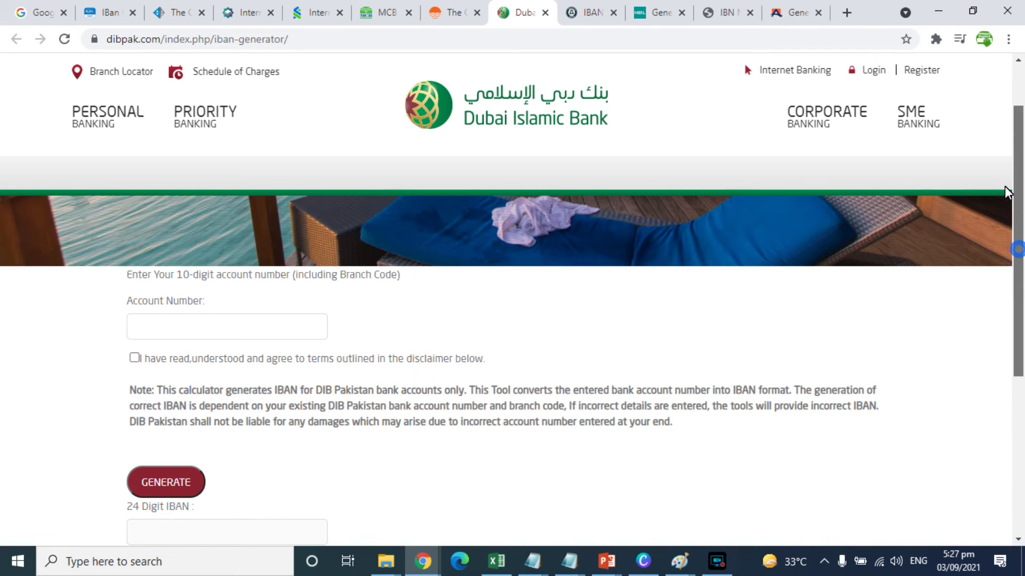
{"action": "left_click", "coordinate": [134, 359]}
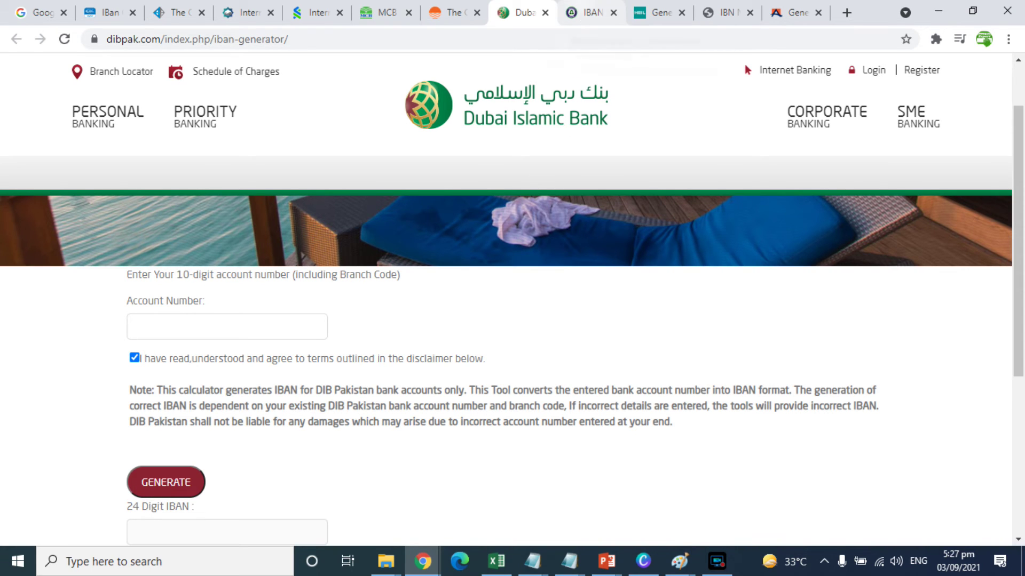
{"action": "left_click", "coordinate": [587, 11]}
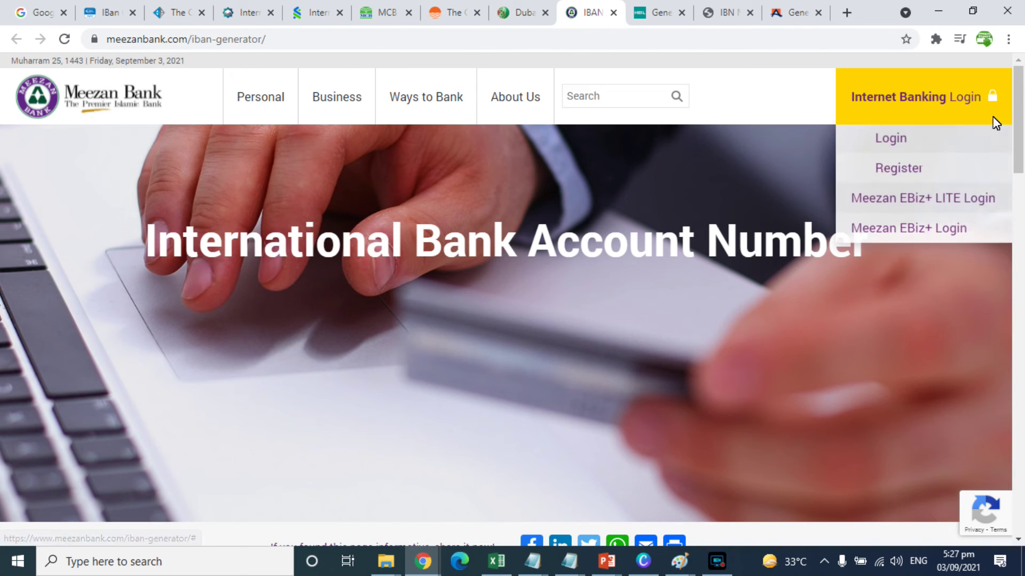
- Set Meezan's IBAN generator to city Islamabad and branch AL-SHIFA HOSPITAL, and agree to the disclaimer
{"action": "left_click_drag", "start_coordinate": [1021, 114], "coordinate": [1006, 229]}
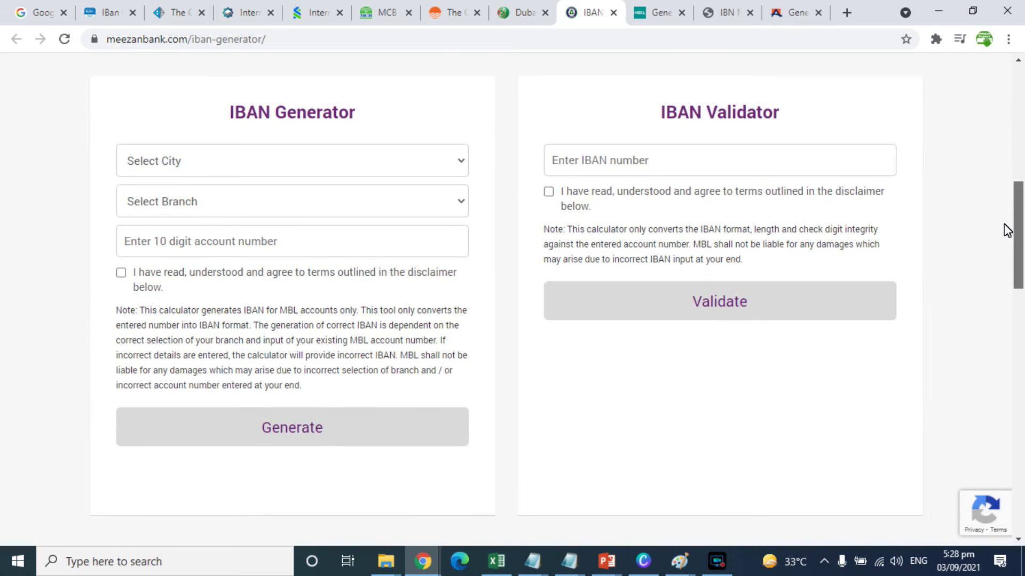
{"action": "left_click", "coordinate": [400, 165]}
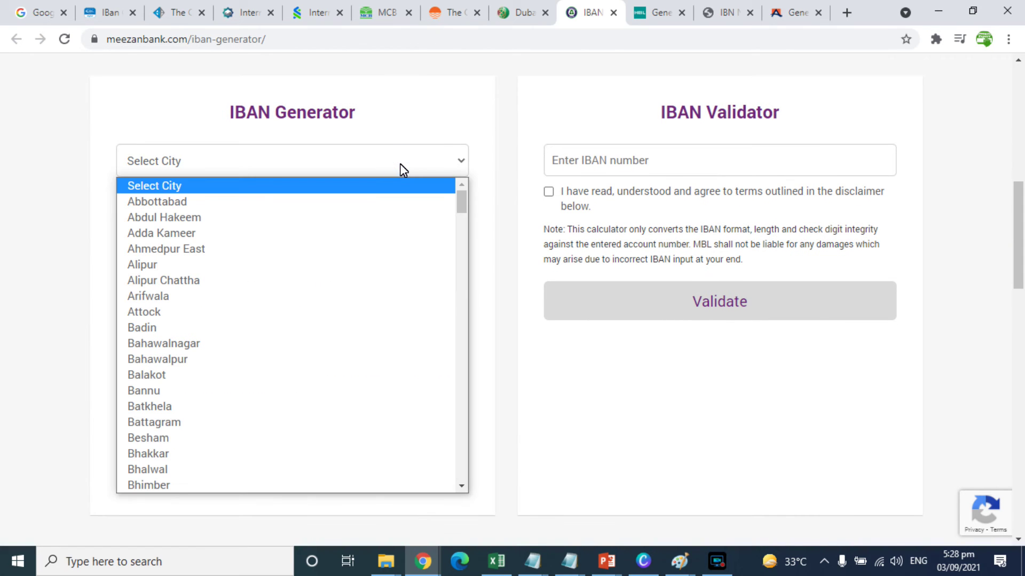
{"action": "key", "text": "i"}
{"action": "key", "text": "Return"}
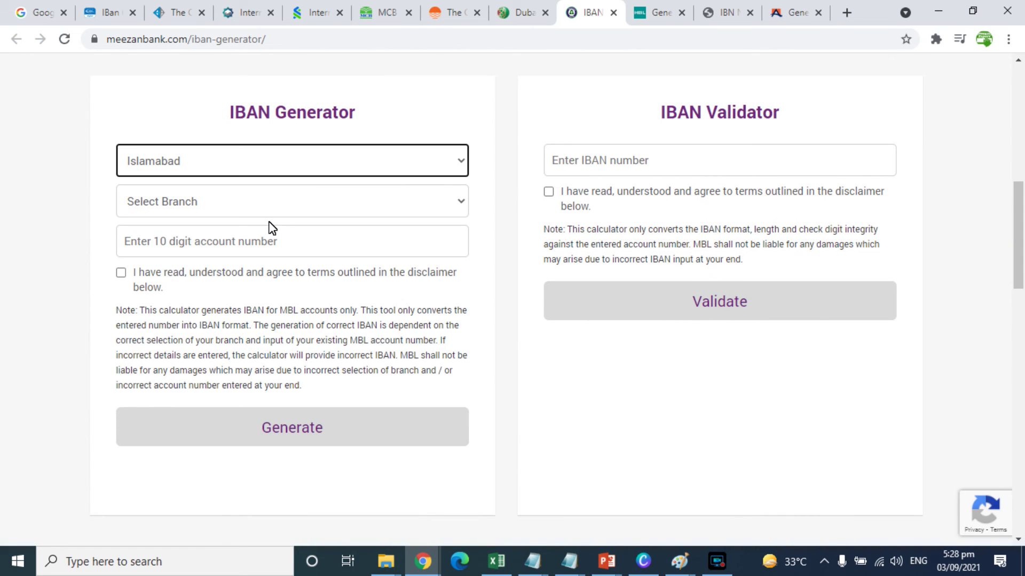
{"action": "left_click", "coordinate": [260, 200]}
{"action": "left_click", "coordinate": [217, 274]}
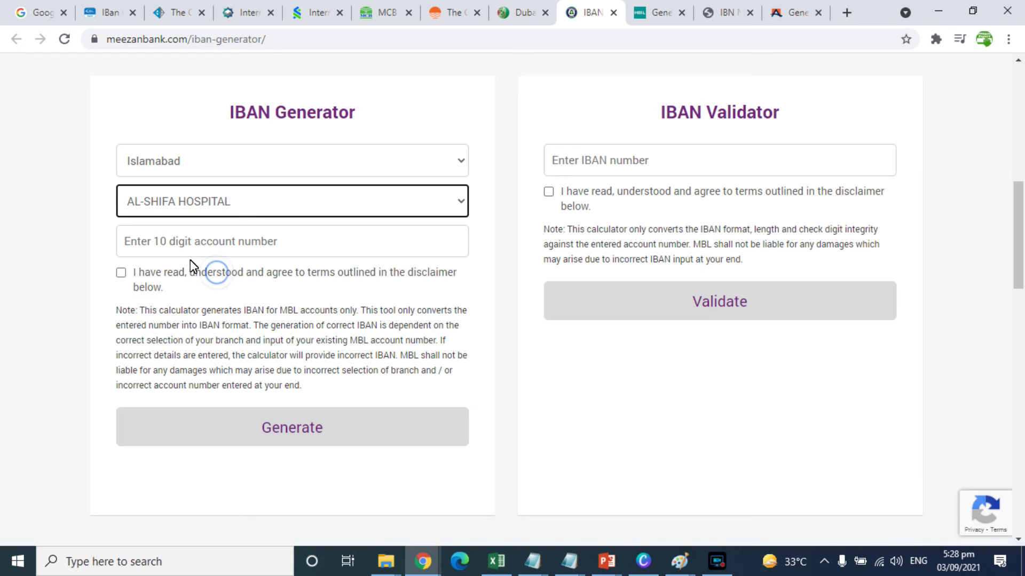
{"action": "left_click", "coordinate": [122, 274]}
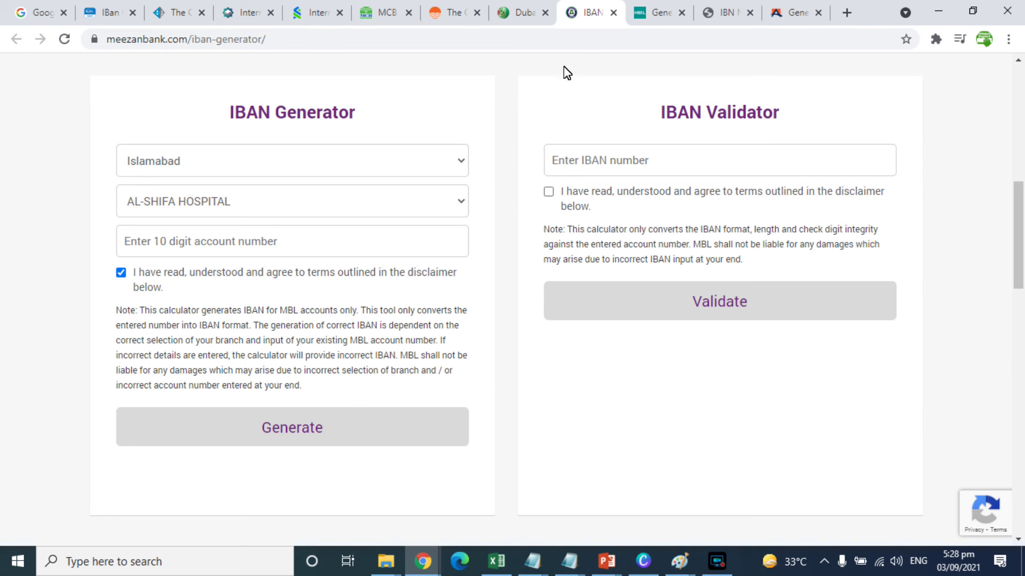
- Bring up HBL's UAE IBAN Generator and Validator page and dismiss its push-notification request
{"action": "left_click", "coordinate": [649, 11]}
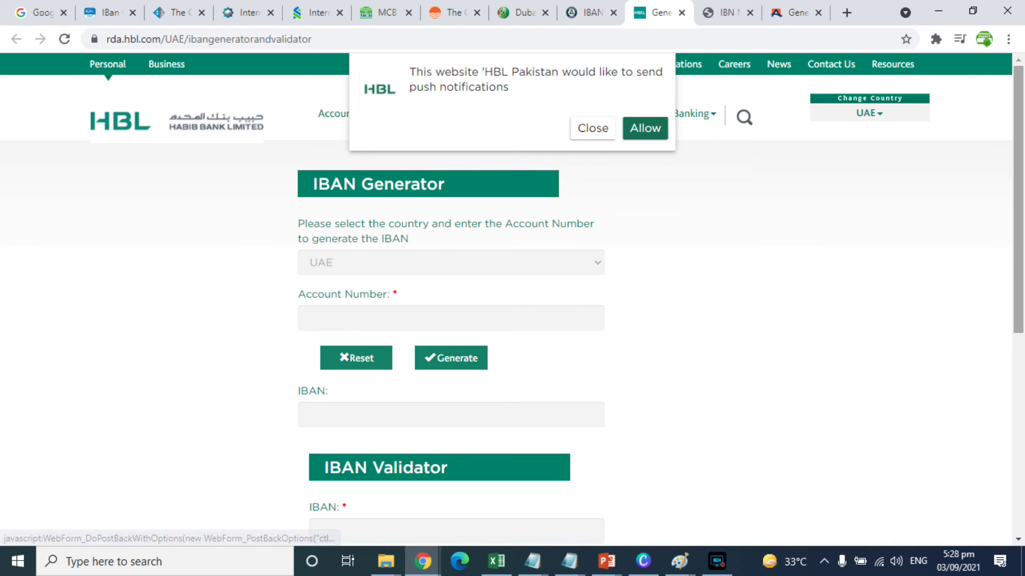
{"action": "scroll", "coordinate": [1020, 232], "scroll_direction": "down", "scroll_amount": 1}
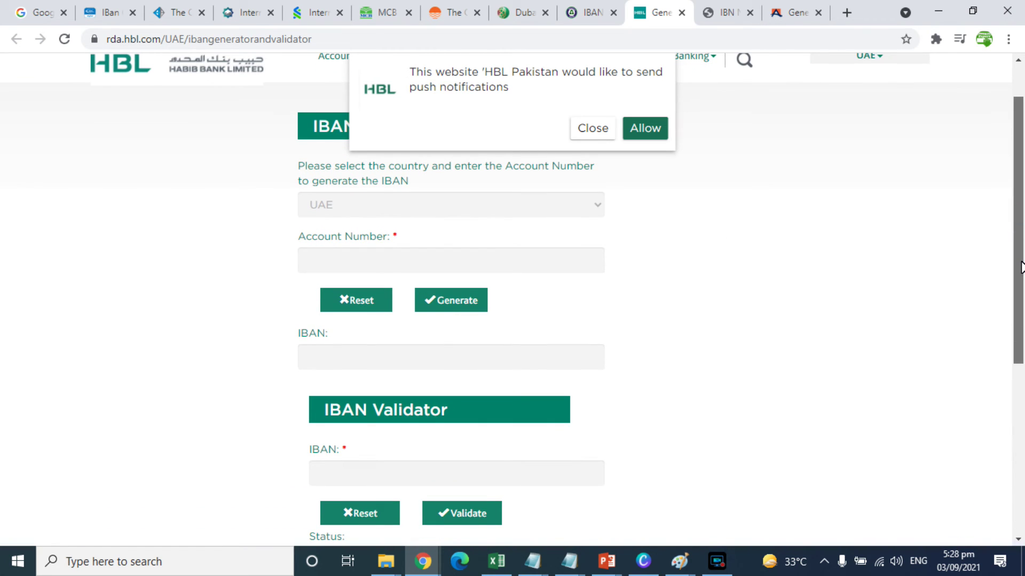
{"action": "scroll", "coordinate": [1020, 267], "scroll_direction": "down", "scroll_amount": 1}
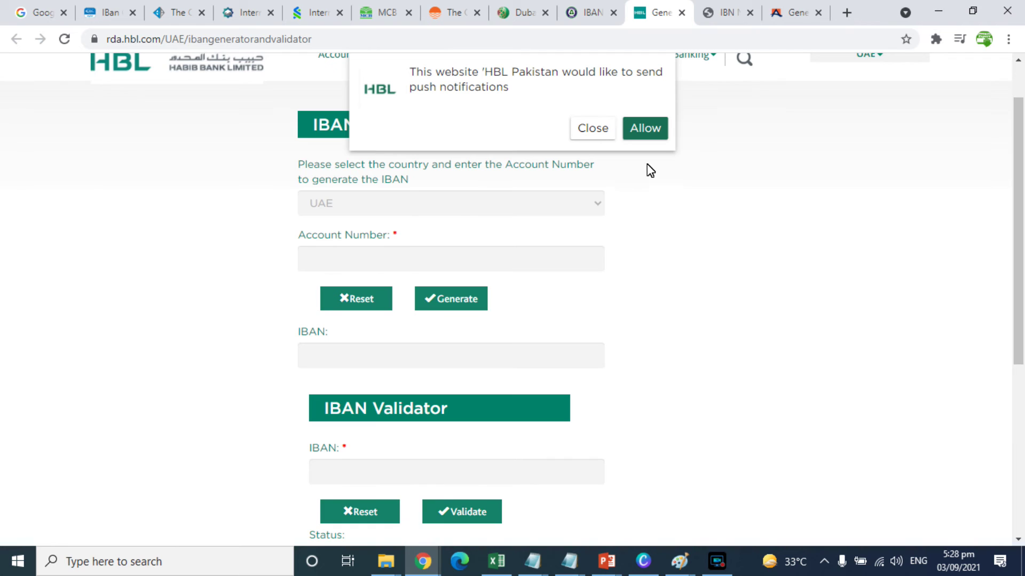
{"action": "left_click", "coordinate": [591, 130]}
- Search NBP IBAN Enquiry for a sample account at A.I.O.U Branch-0977, then move to Allied Bank's page
{"action": "left_click", "coordinate": [703, 11]}
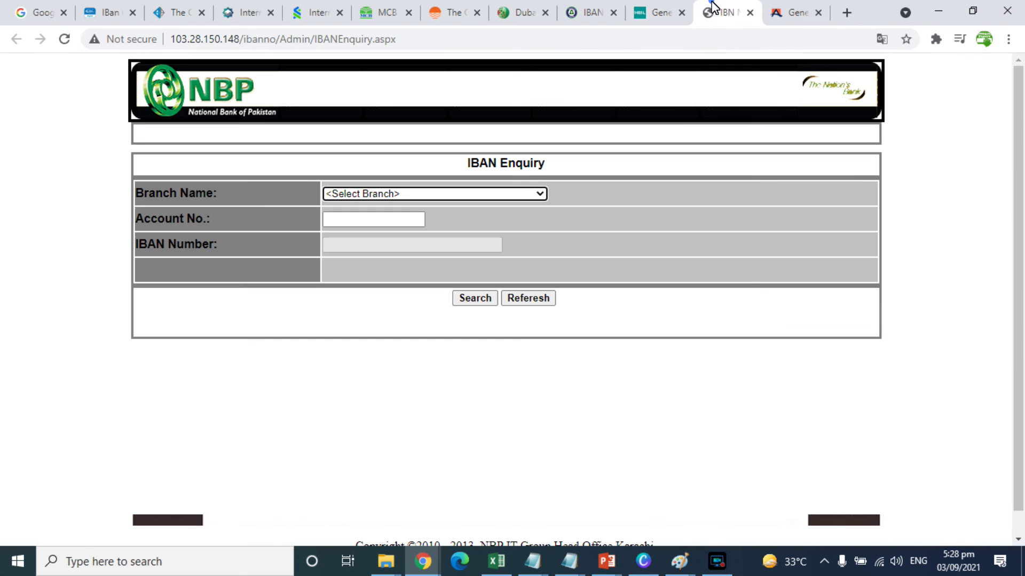
{"action": "left_click", "coordinate": [370, 192]}
{"action": "left_click", "coordinate": [365, 262]}
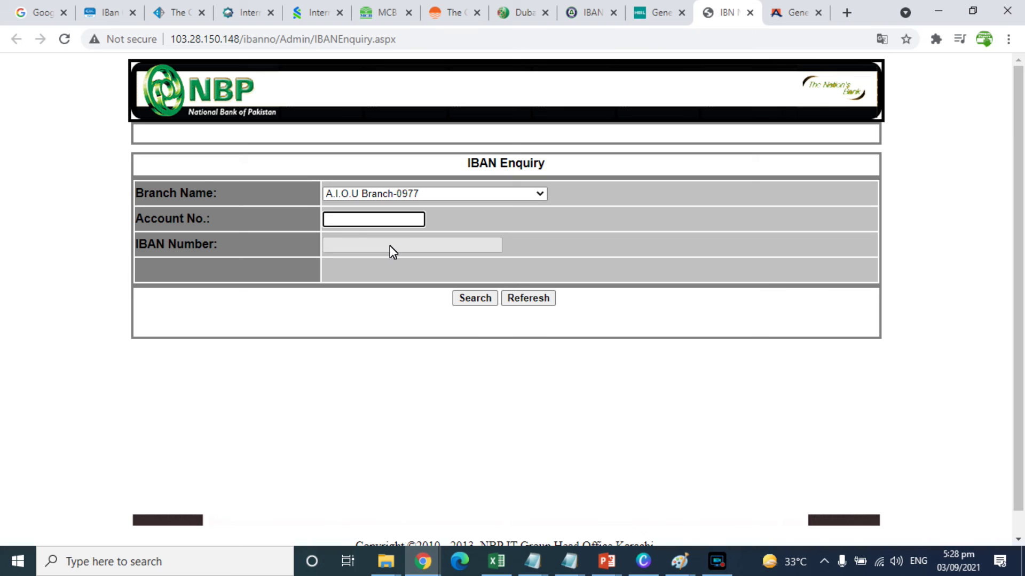
{"action": "left_click", "coordinate": [476, 301]}
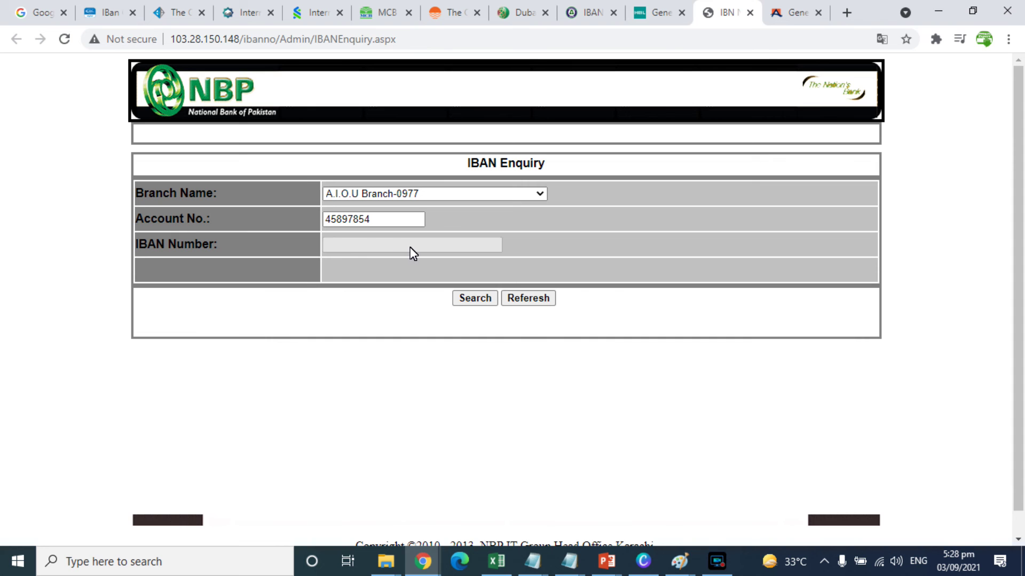
{"action": "left_click", "coordinate": [792, 1]}
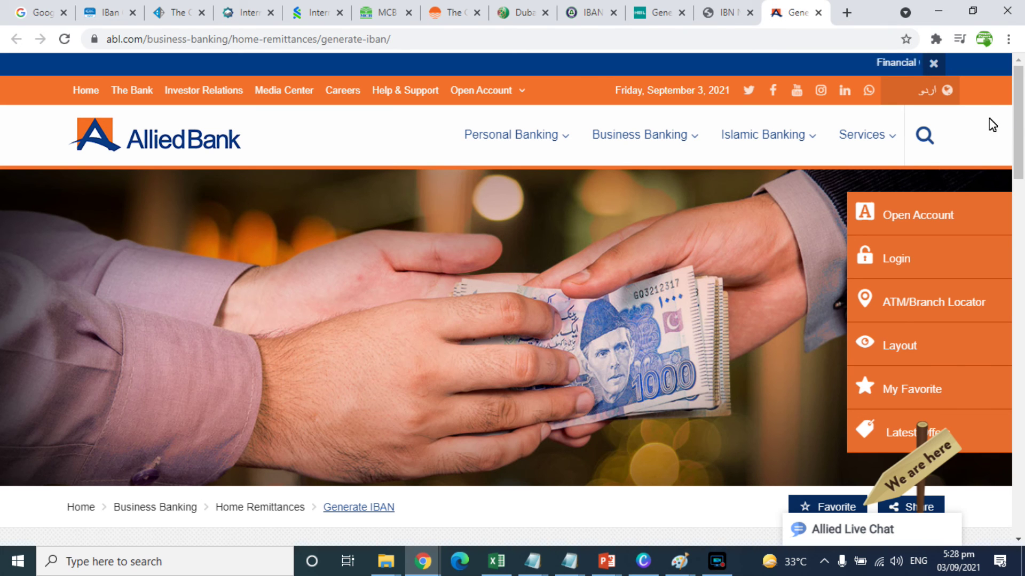
{"action": "left_click_drag", "start_coordinate": [1020, 110], "coordinate": [1020, 227]}
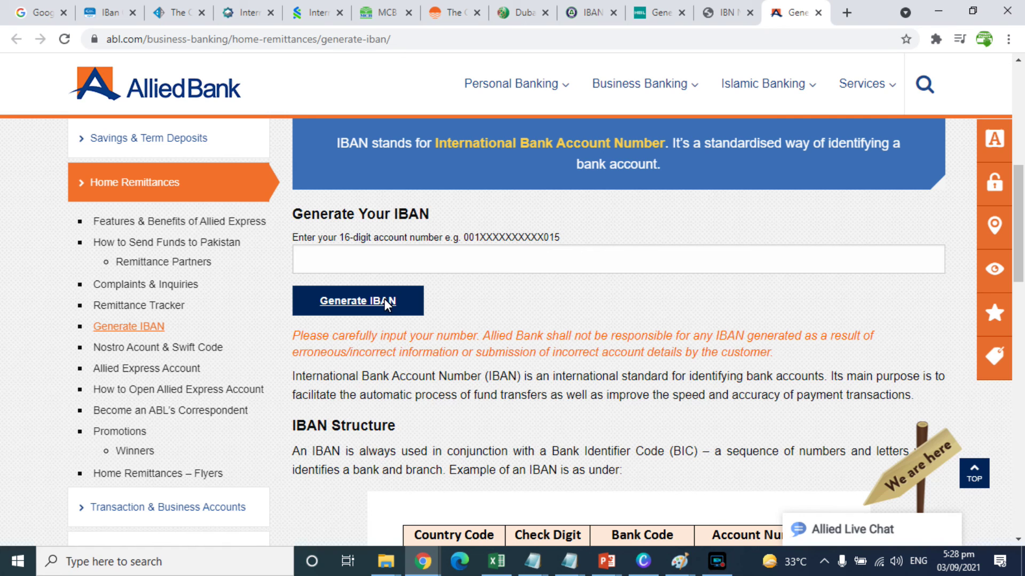
{"action": "scroll", "coordinate": [1020, 179], "scroll_direction": "down", "scroll_amount": 5}
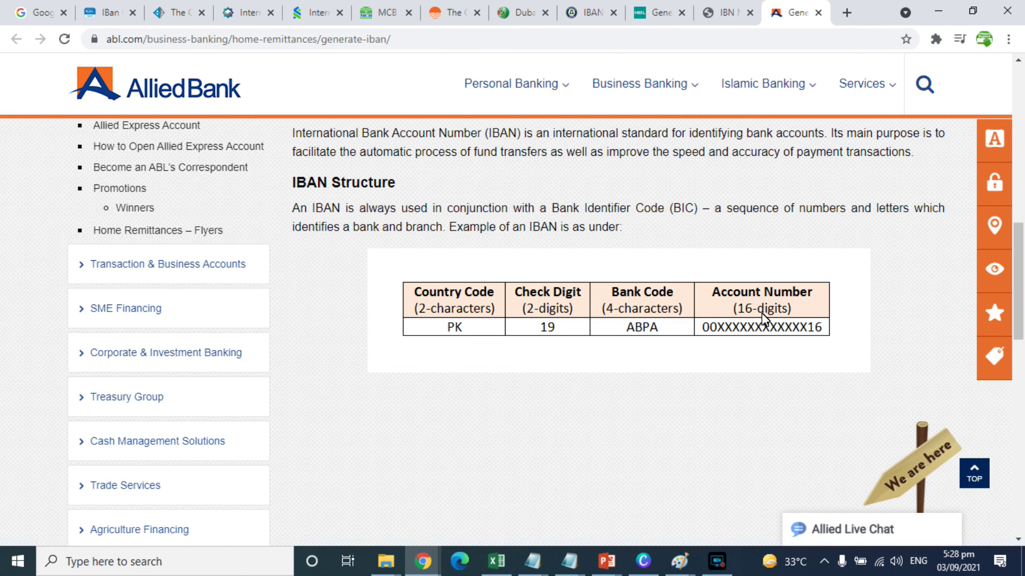
{"action": "left_click_drag", "start_coordinate": [1020, 332], "coordinate": [979, 209]}
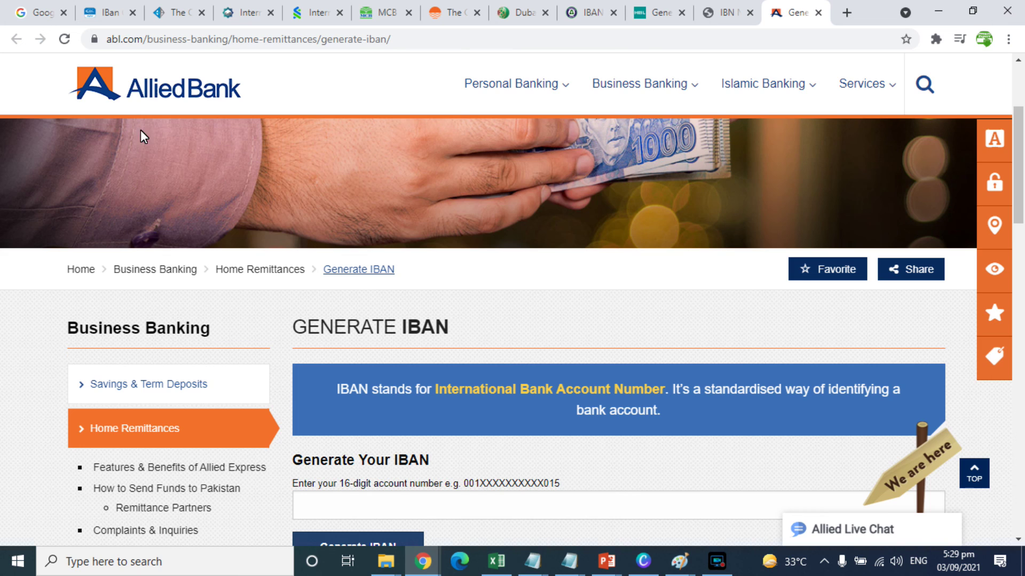